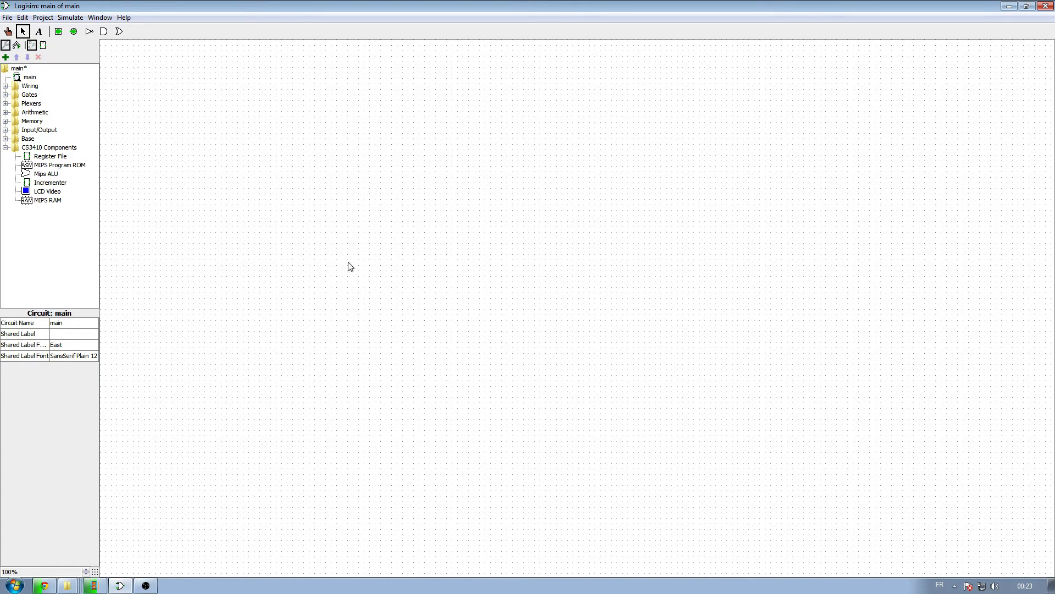
Save the project and place a ROM from the Memory library in the main circuit
{"action": "left_click", "coordinate": [5, 147]}
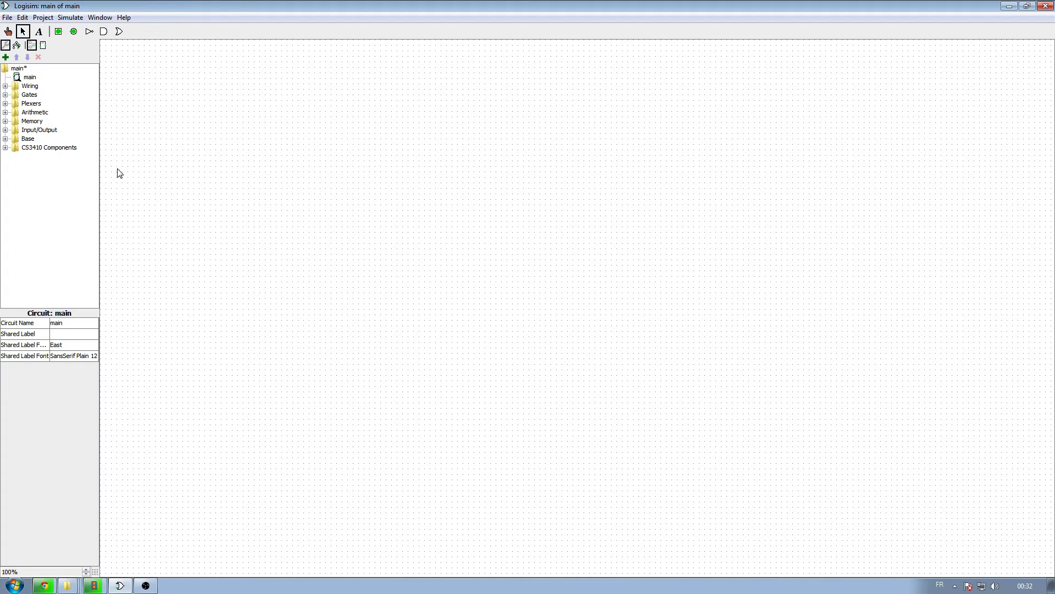
{"action": "key", "text": "ctrl+s"}
{"action": "left_click", "coordinate": [5, 122]}
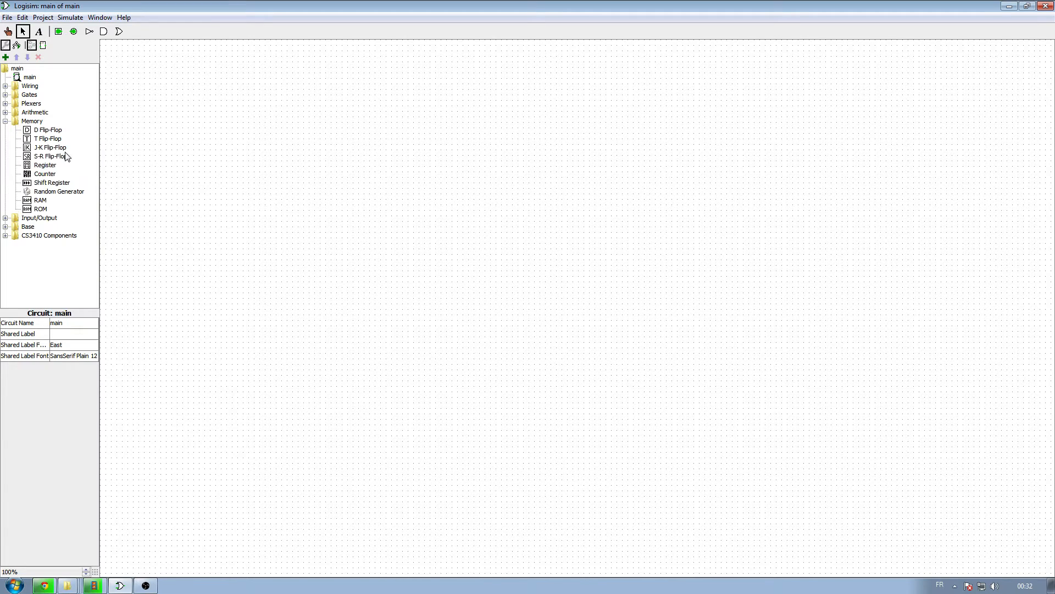
{"action": "left_click", "coordinate": [43, 210]}
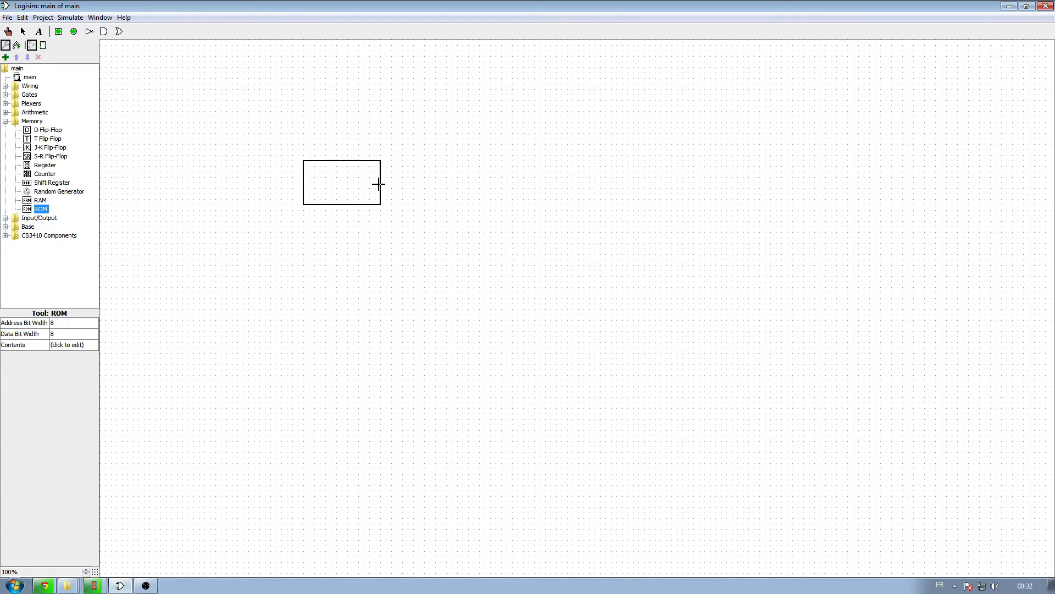
{"action": "left_click", "coordinate": [378, 183]}
Set the ROM's address bit width to 24 and its data bit width to 32
{"action": "left_click", "coordinate": [71, 326]}
{"action": "scroll", "coordinate": [71, 363], "scroll_direction": "down", "scroll_amount": 4}
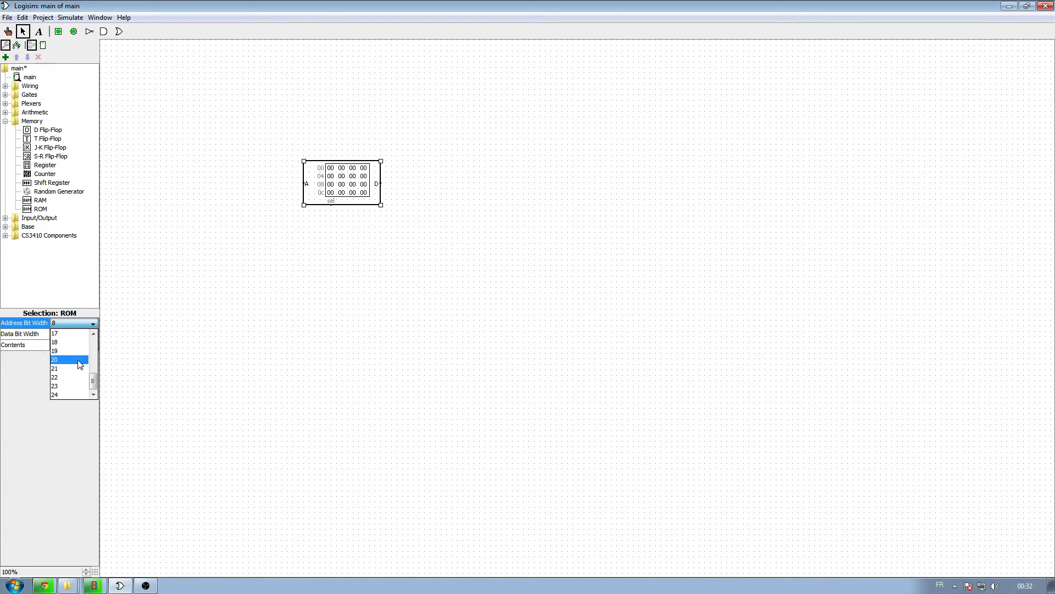
{"action": "left_click", "coordinate": [70, 379]}
{"action": "left_click", "coordinate": [71, 334]}
{"action": "scroll", "coordinate": [69, 379], "scroll_direction": "down", "scroll_amount": 6}
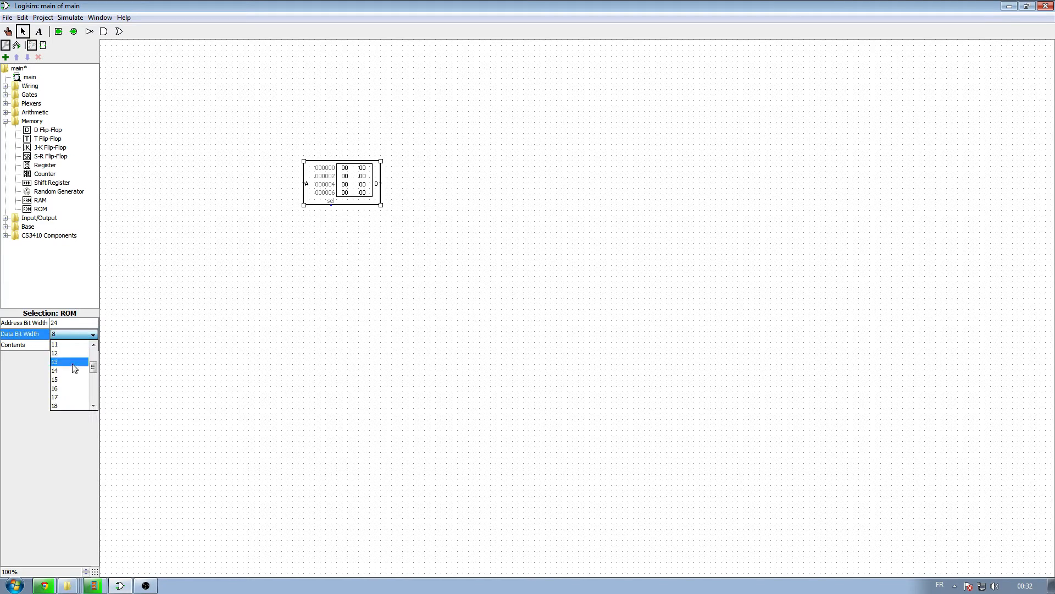
{"action": "left_click", "coordinate": [67, 406]}
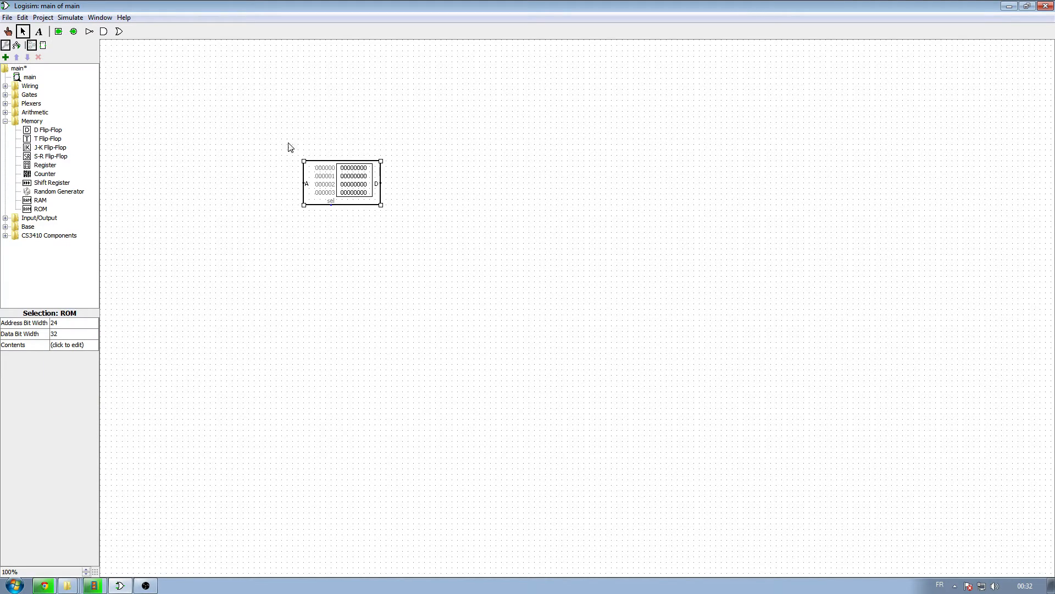
Shift the ROM slightly downward on the circuit canvas
{"action": "left_click", "coordinate": [360, 133]}
{"action": "left_click", "coordinate": [352, 187]}
{"action": "left_click", "coordinate": [341, 150]}
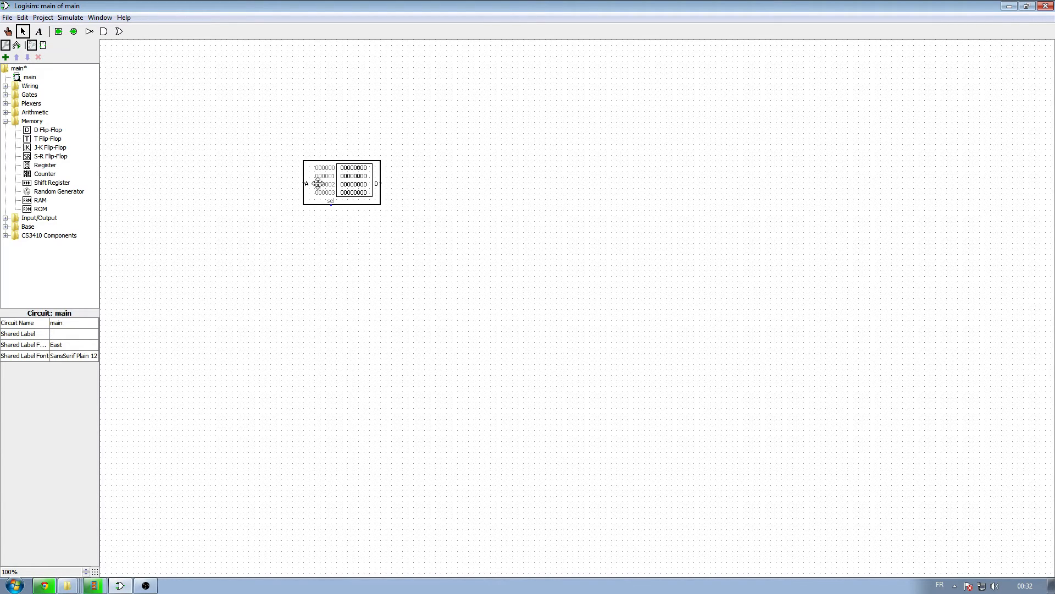
{"action": "mouse_move", "coordinate": [312, 182]}
{"action": "left_mouse_down"}
{"action": "mouse_move", "coordinate": [339, 187]}
{"action": "mouse_move", "coordinate": [312, 185]}
{"action": "left_mouse_up"}
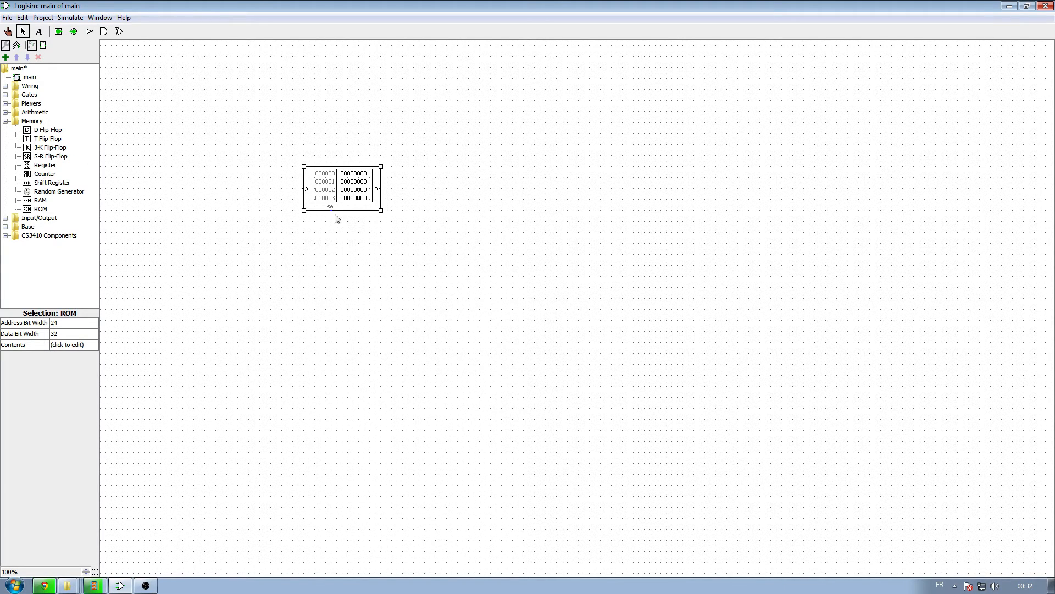
{"action": "left_click", "coordinate": [308, 142]}
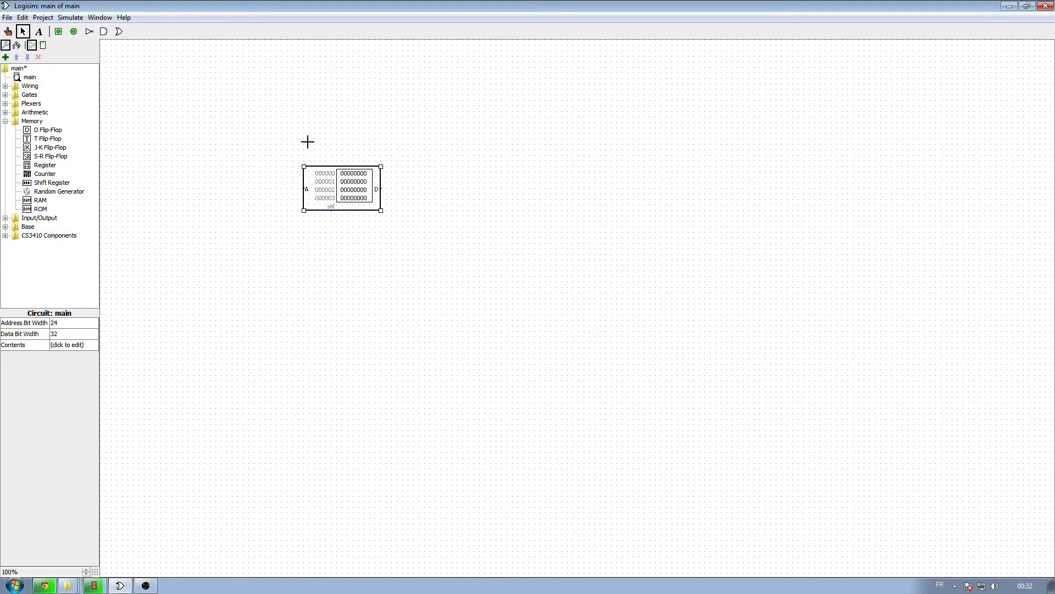
{"action": "left_click", "coordinate": [341, 191]}
{"action": "left_click", "coordinate": [64, 325]}
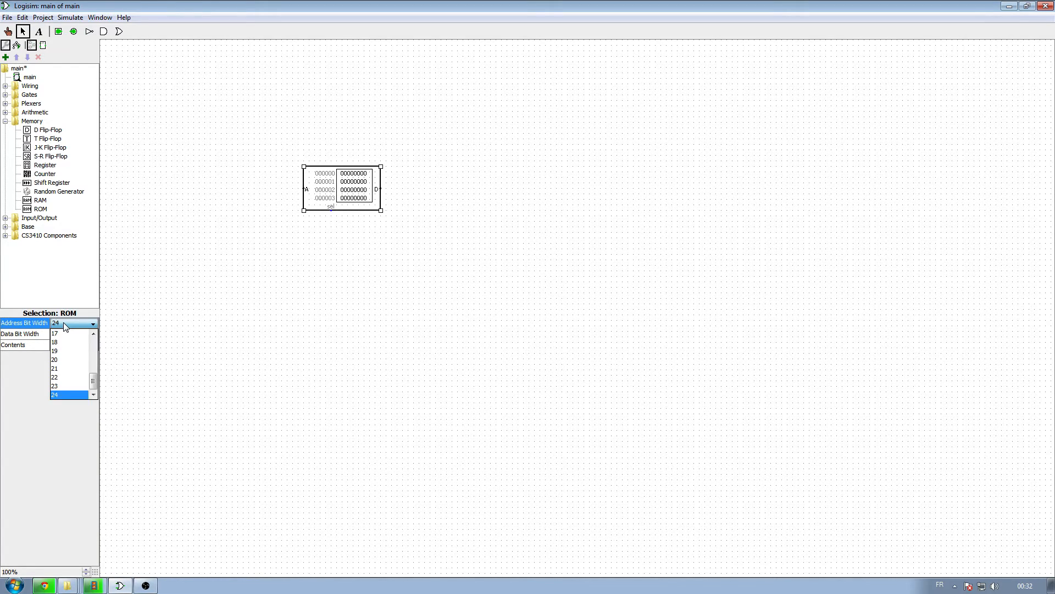
{"action": "left_click", "coordinate": [210, 296]}
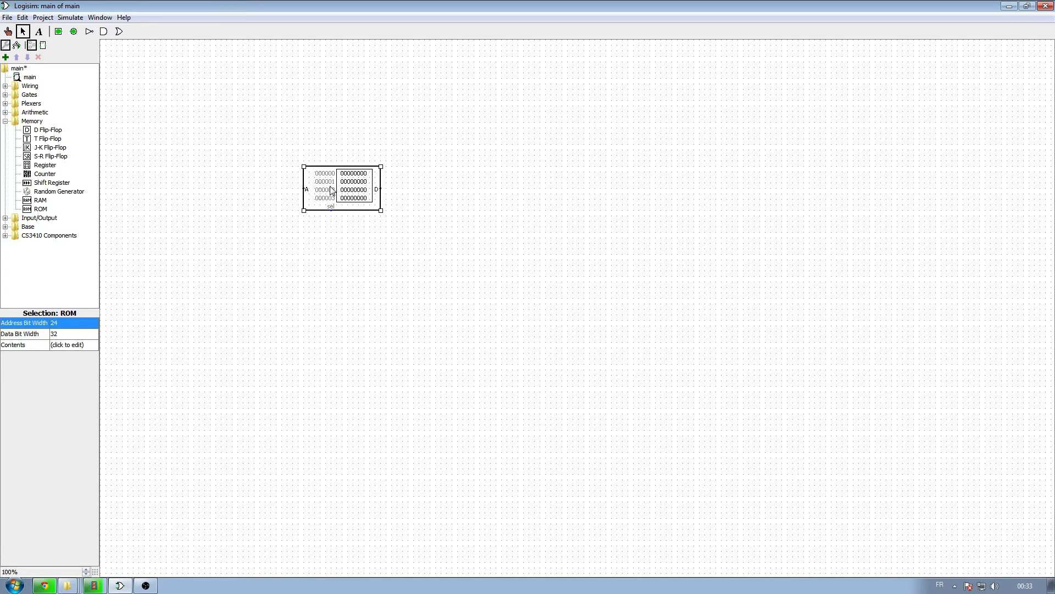
{"action": "left_click", "coordinate": [347, 134]}
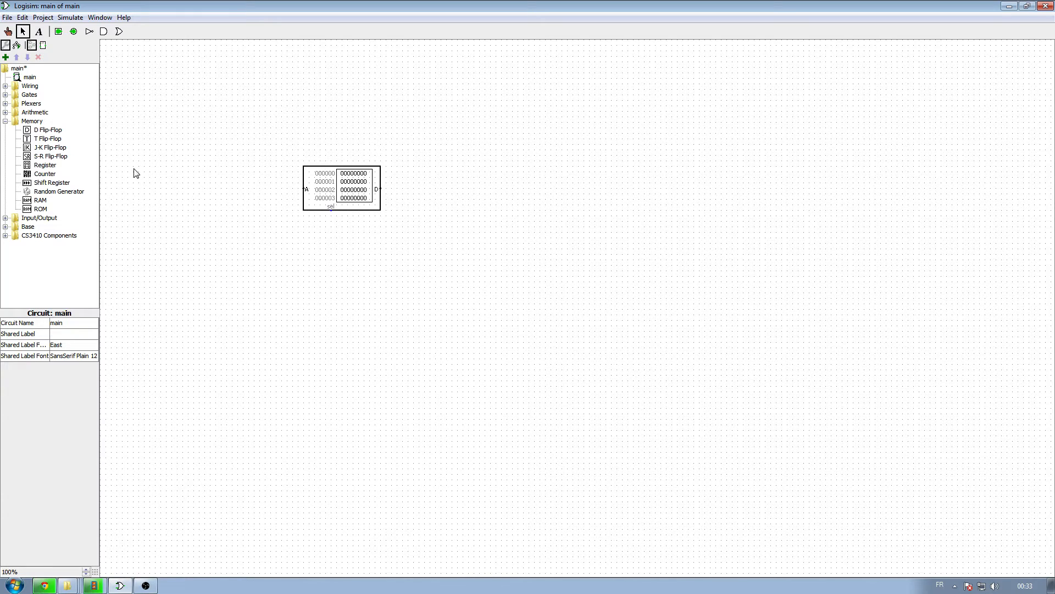
Place a counter beside the ROM and wire its Q output to the ROM's address input
{"action": "left_click", "coordinate": [51, 175]}
{"action": "left_click", "coordinate": [227, 194]}
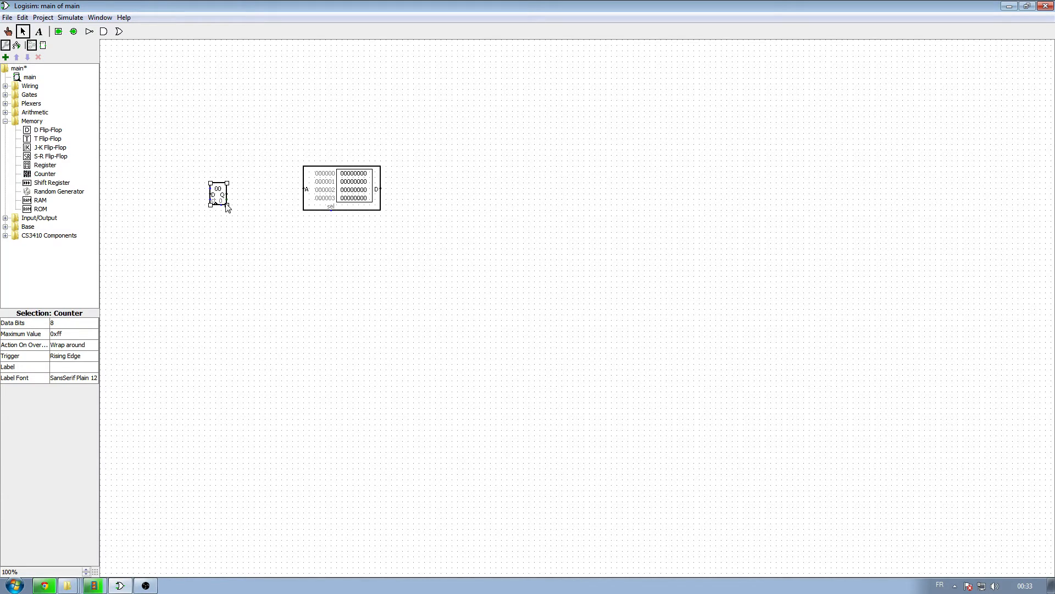
{"action": "left_click_drag", "start_coordinate": [227, 189], "coordinate": [304, 189]}
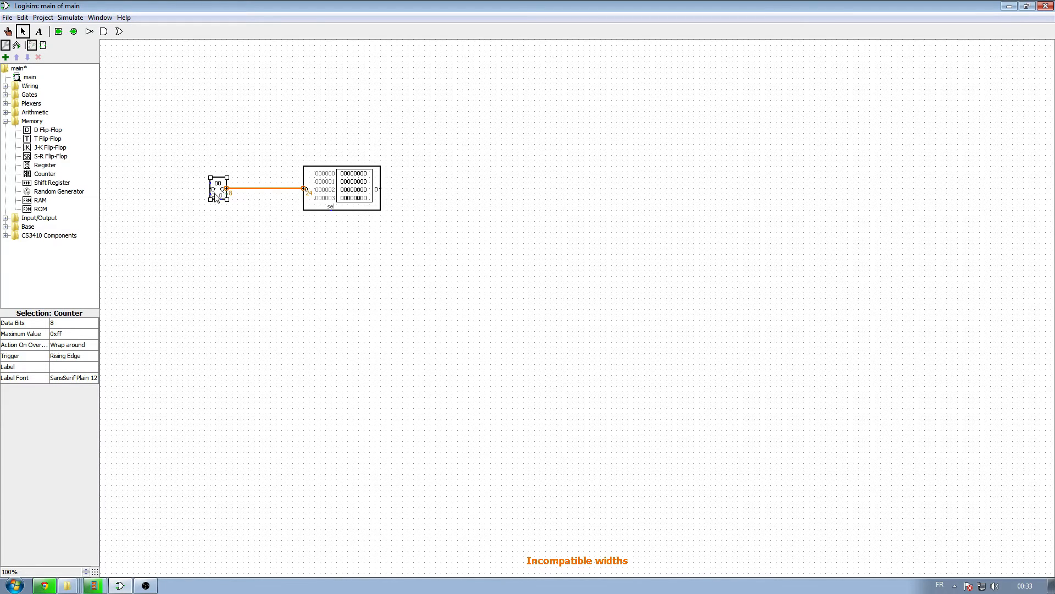
Set the counter's data bits to 24 and keep its wire to the ROM's address input
{"action": "left_click", "coordinate": [72, 325]}
{"action": "scroll", "coordinate": [72, 357], "scroll_direction": "down", "scroll_amount": 4}
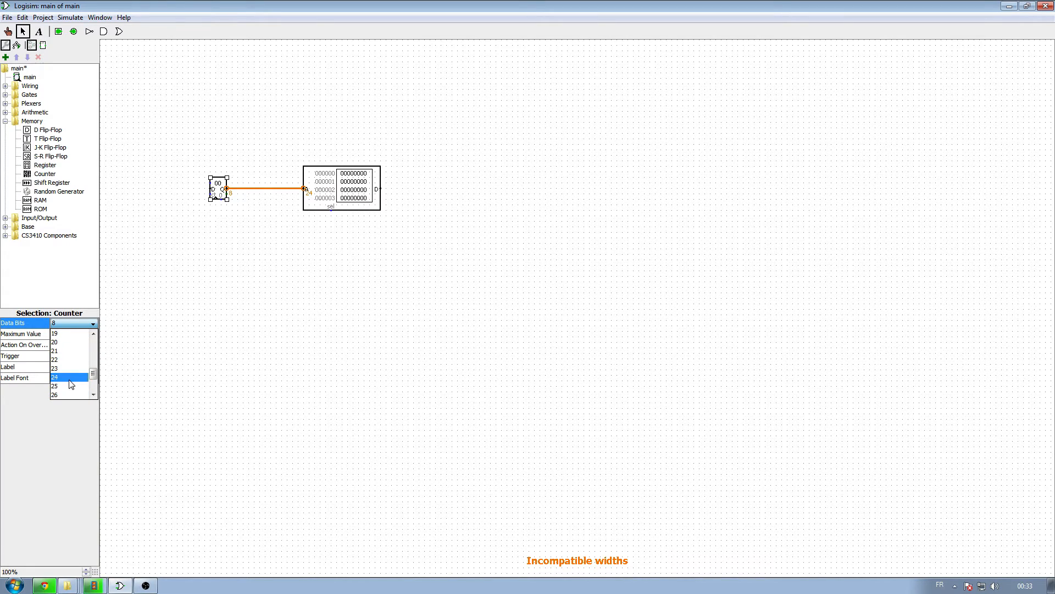
{"action": "left_click", "coordinate": [70, 378]}
{"action": "left_click", "coordinate": [348, 302]}
{"action": "left_click_drag", "start_coordinate": [298, 189], "coordinate": [228, 189]}
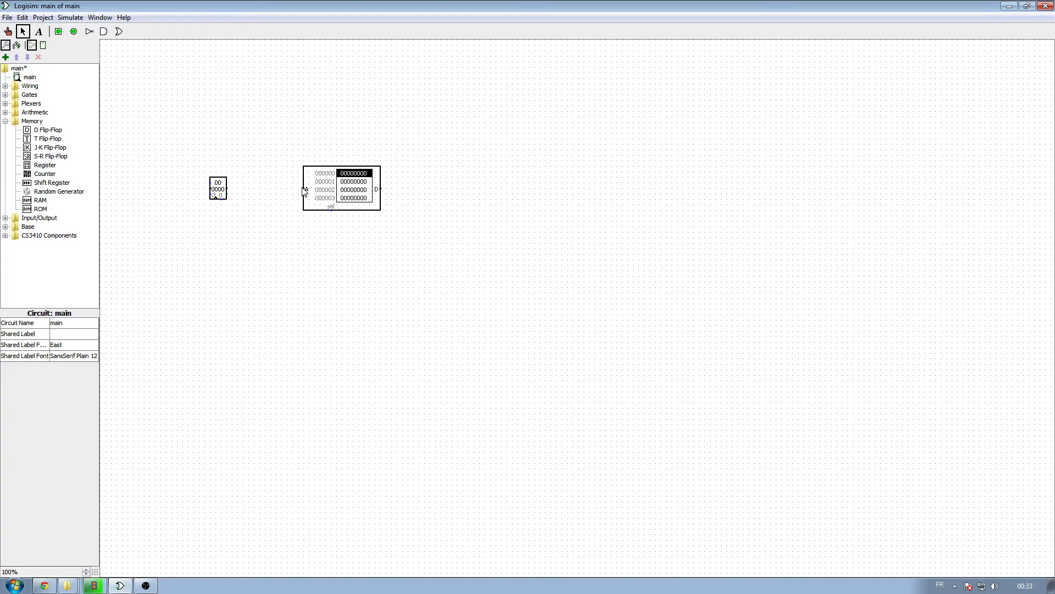
{"action": "key", "text": "ctrl+z"}
View the main circuit's appearance and return to its layout
{"action": "right_click", "coordinate": [30, 77]}
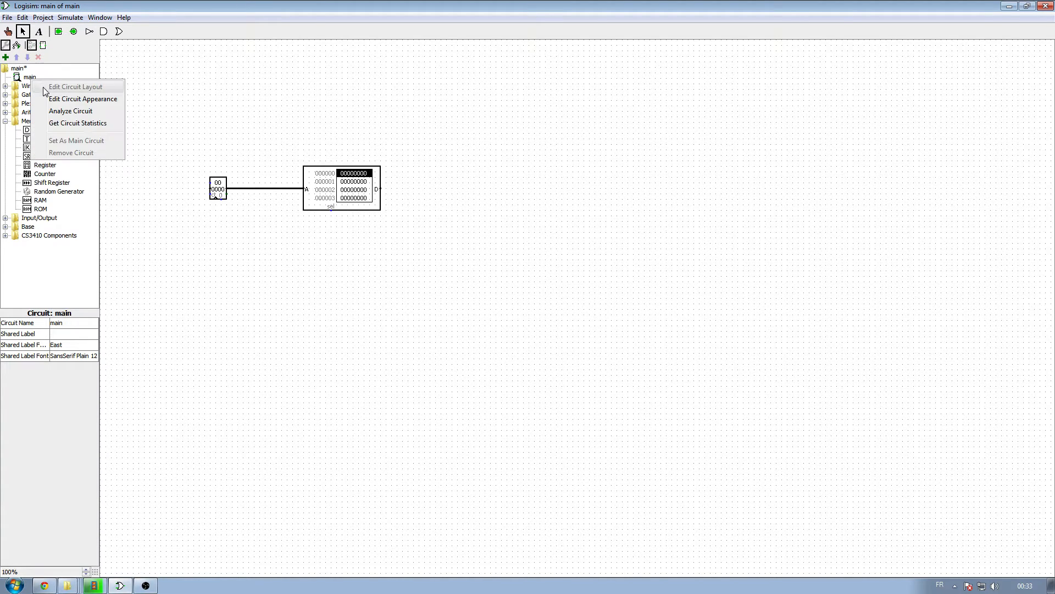
{"action": "left_click", "coordinate": [48, 95]}
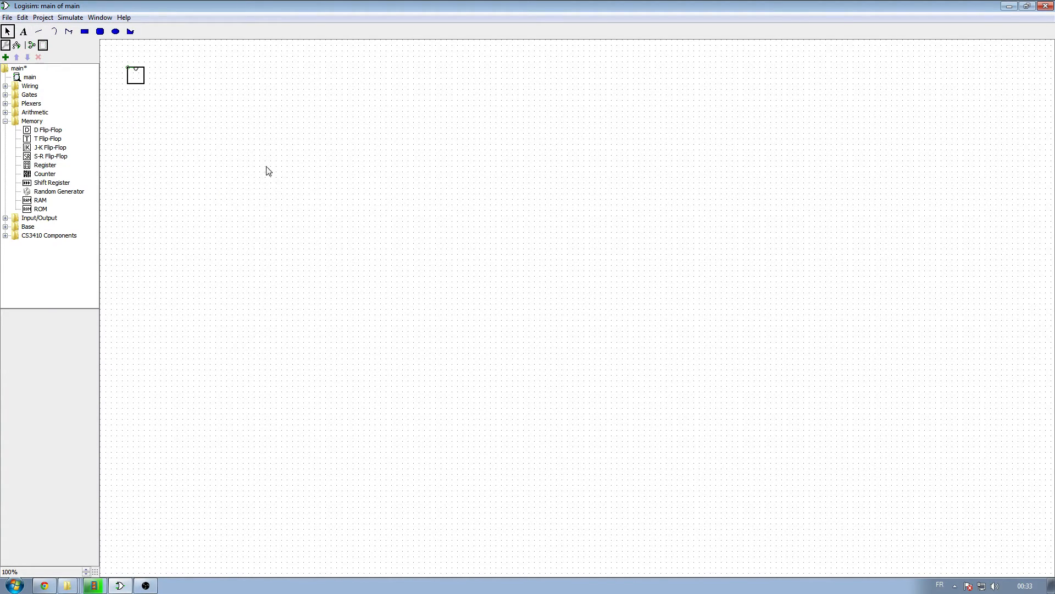
{"action": "double_click", "coordinate": [30, 77]}
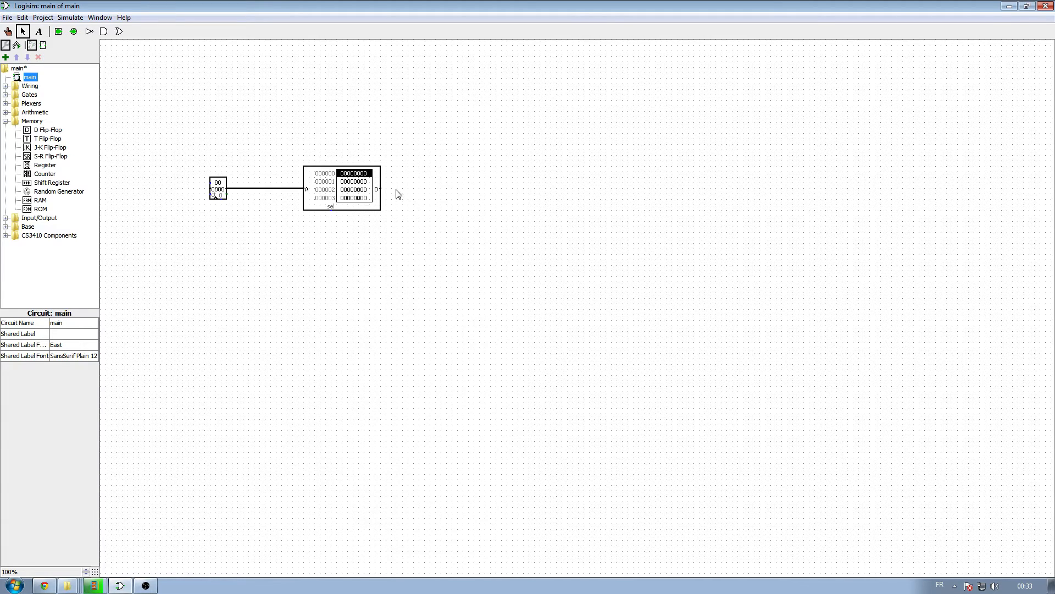
Draw wires out from the ROM's data output and from the counter's load, data and count inputs
{"action": "left_click_drag", "start_coordinate": [381, 190], "coordinate": [435, 188]}
{"action": "left_click_drag", "start_coordinate": [210, 183], "coordinate": [139, 309]}
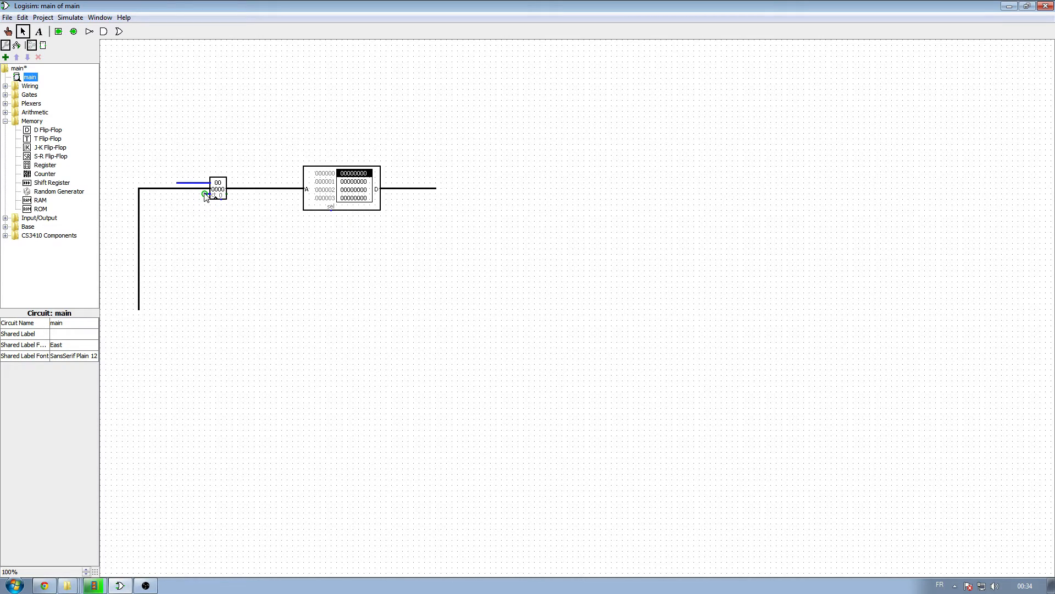
{"action": "left_click_drag", "start_coordinate": [205, 196], "coordinate": [212, 194]}
{"action": "left_click_drag", "start_coordinate": [177, 183], "coordinate": [181, 220]}
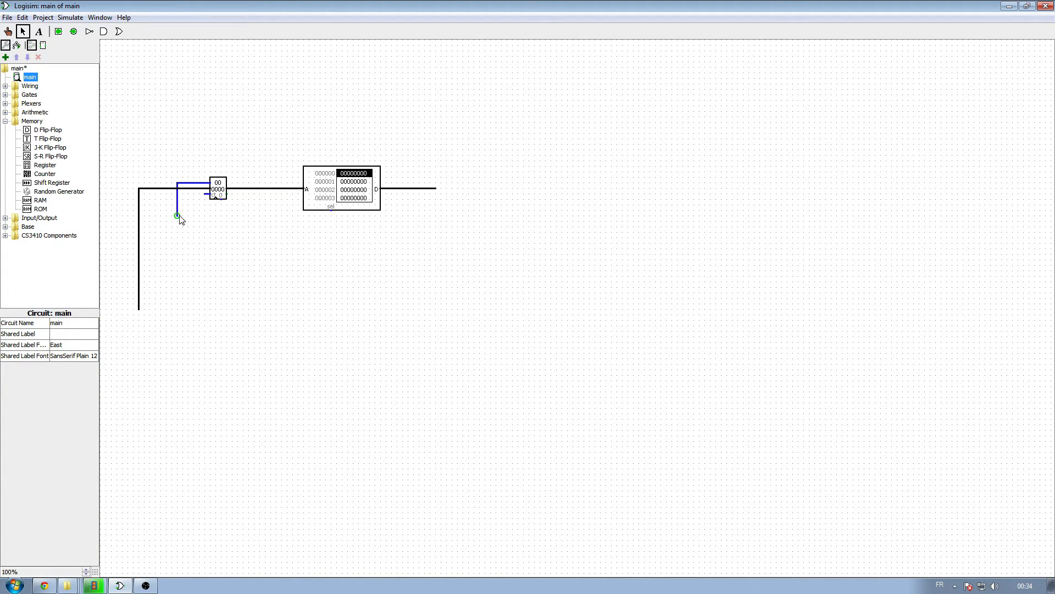
Add a narrow NOT gate connecting the counter's load wire to its count input
{"action": "left_click", "coordinate": [5, 85]}
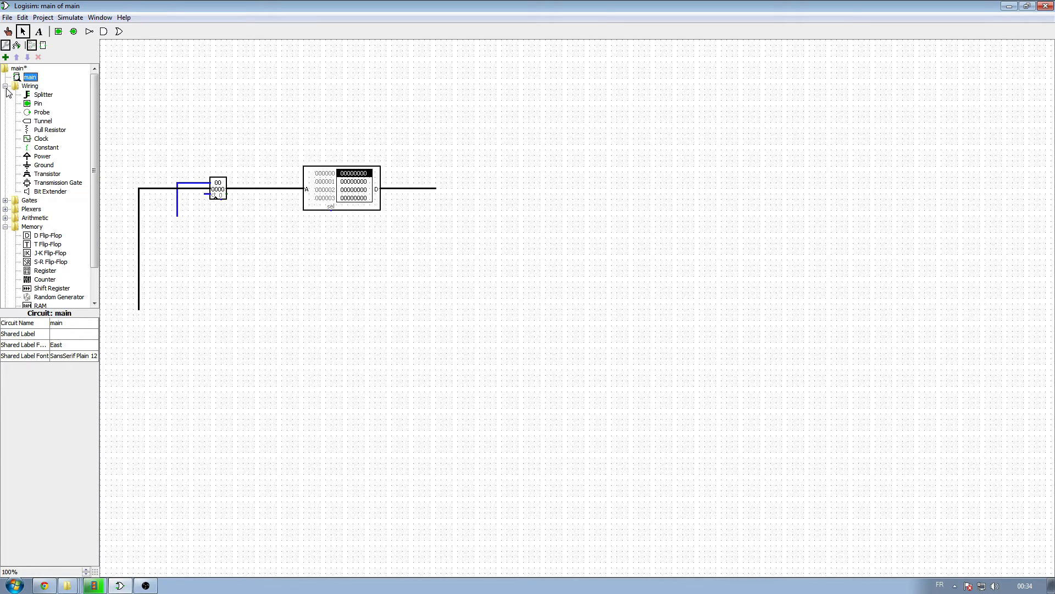
{"action": "left_click", "coordinate": [5, 86]}
{"action": "left_click", "coordinate": [5, 94]}
{"action": "left_click", "coordinate": [31, 104]}
{"action": "left_click", "coordinate": [221, 222]}
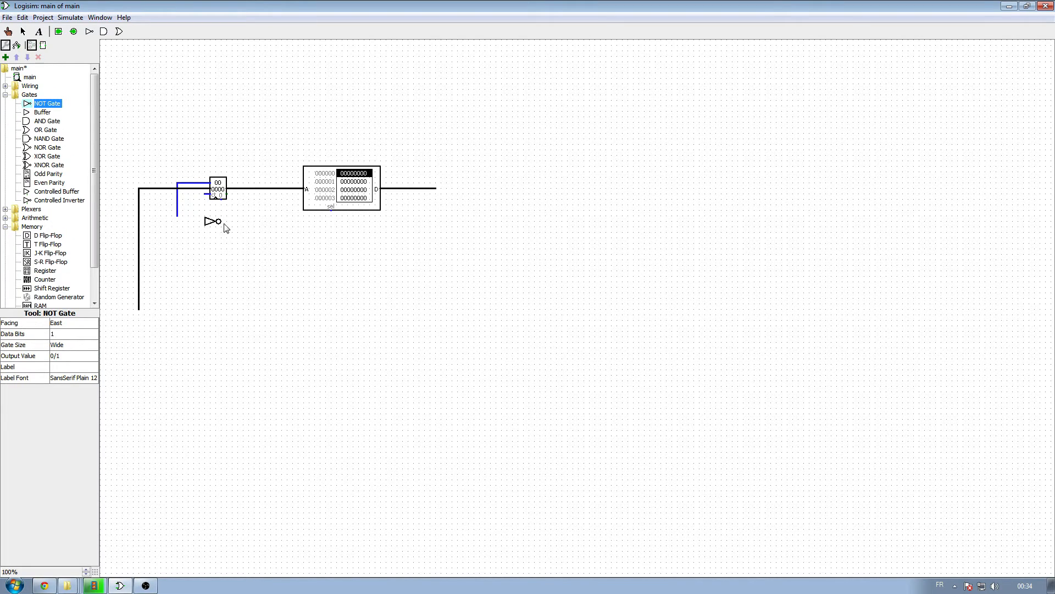
{"action": "left_click", "coordinate": [71, 345]}
{"action": "left_click", "coordinate": [70, 354]}
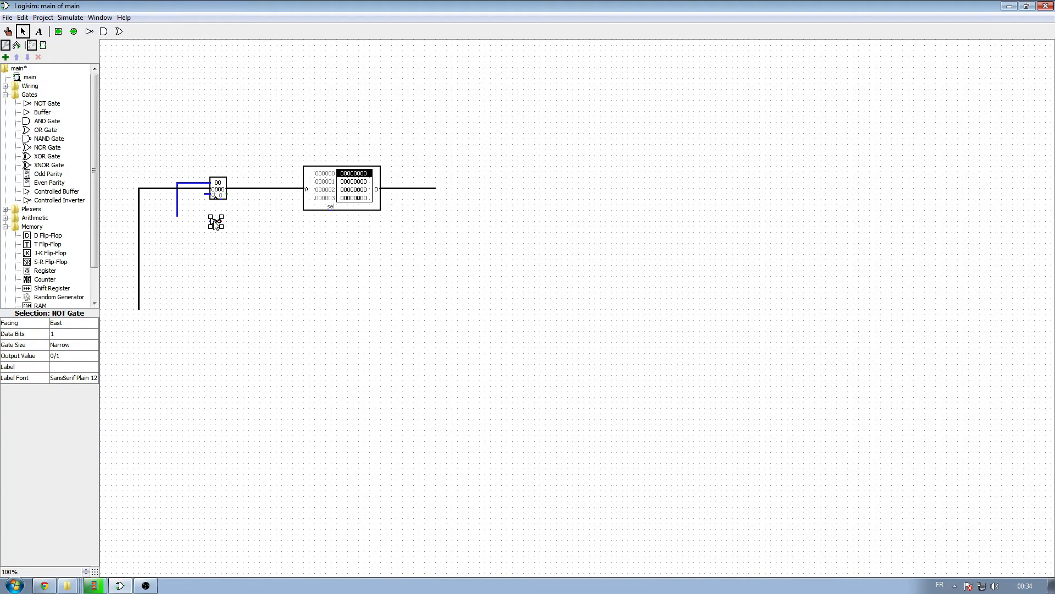
{"action": "left_click_drag", "start_coordinate": [216, 221], "coordinate": [177, 193]}
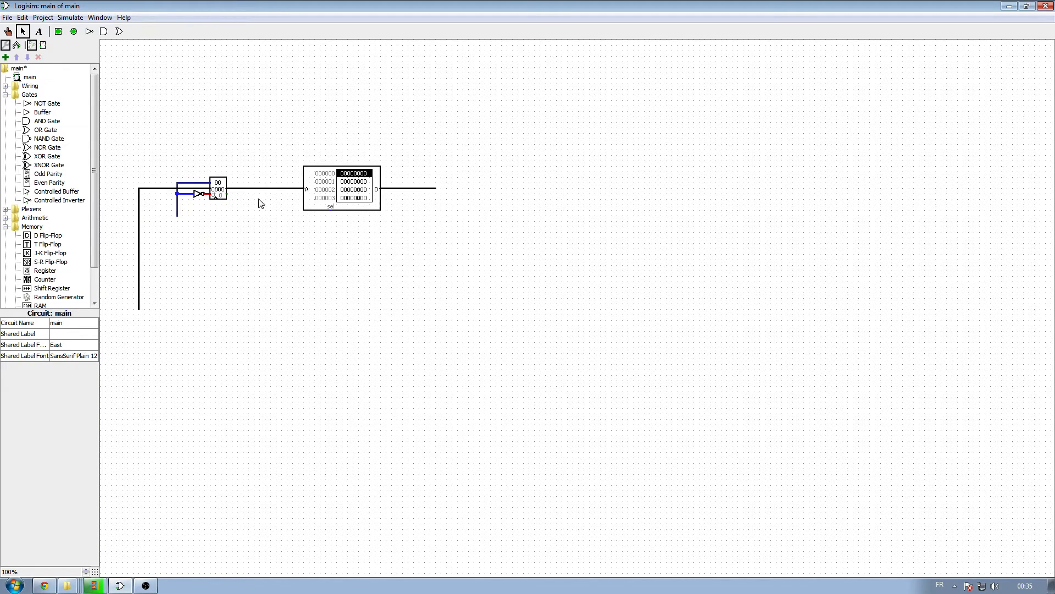
Add a clock below the counter and wire it to the counter's clock input
{"action": "left_click", "coordinate": [5, 95]}
{"action": "left_click", "coordinate": [5, 86]}
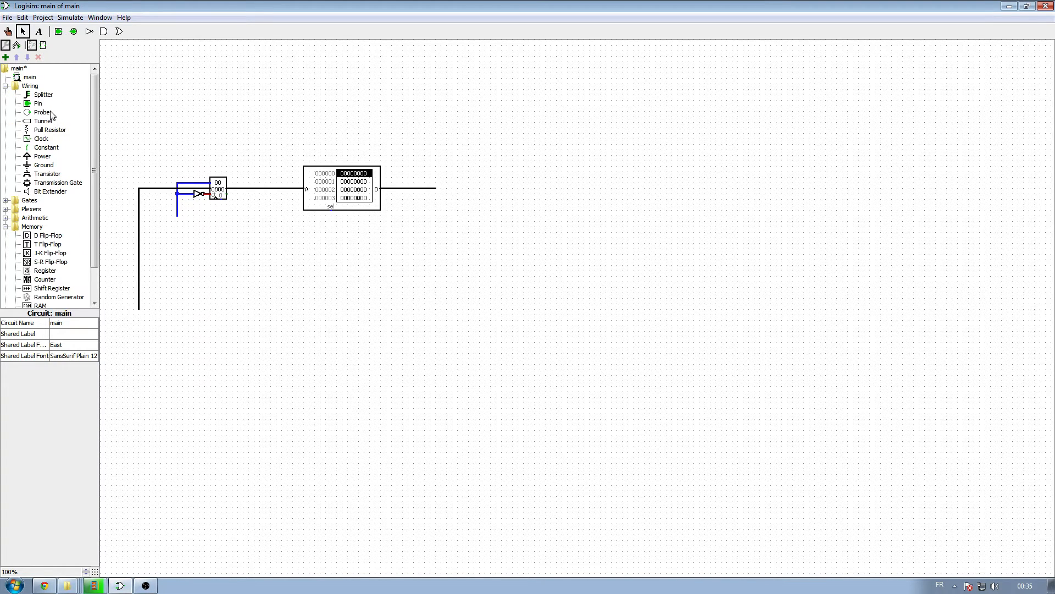
{"action": "left_click", "coordinate": [41, 138]}
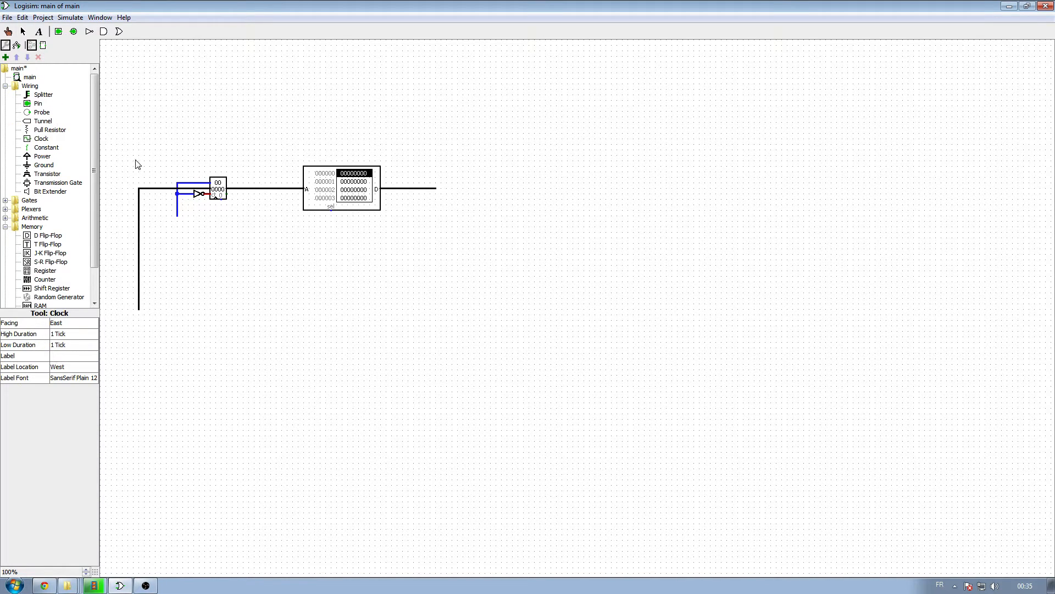
{"action": "left_click", "coordinate": [118, 237]}
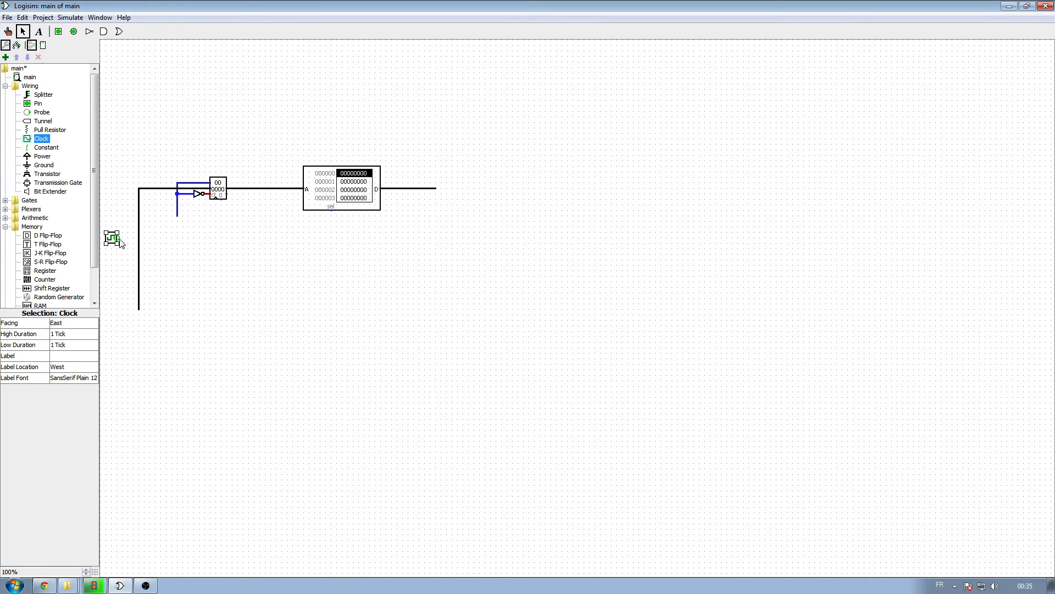
{"action": "mouse_move", "coordinate": [119, 238]}
{"action": "left_mouse_down"}
{"action": "mouse_move", "coordinate": [915, 238]}
{"action": "mouse_move", "coordinate": [933, 255]}
{"action": "mouse_move", "coordinate": [928, 238]}
{"action": "mouse_move", "coordinate": [155, 248]}
{"action": "mouse_move", "coordinate": [216, 199]}
{"action": "left_mouse_up"}
{"action": "left_click", "coordinate": [251, 240]}
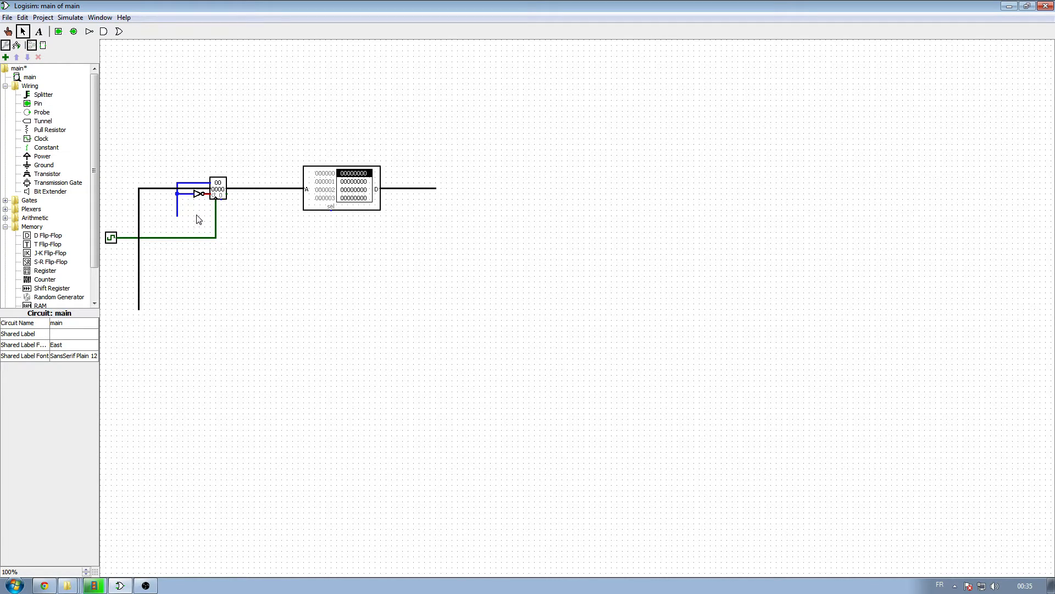
Move the entire circuit to the right to free space beside the clock
{"action": "left_click_drag", "start_coordinate": [104, 117], "coordinate": [182, 205]}
{"action": "left_click_drag", "start_coordinate": [297, 299], "coordinate": [563, 448]}
{"action": "left_click_drag", "start_coordinate": [319, 188], "coordinate": [473, 185]}
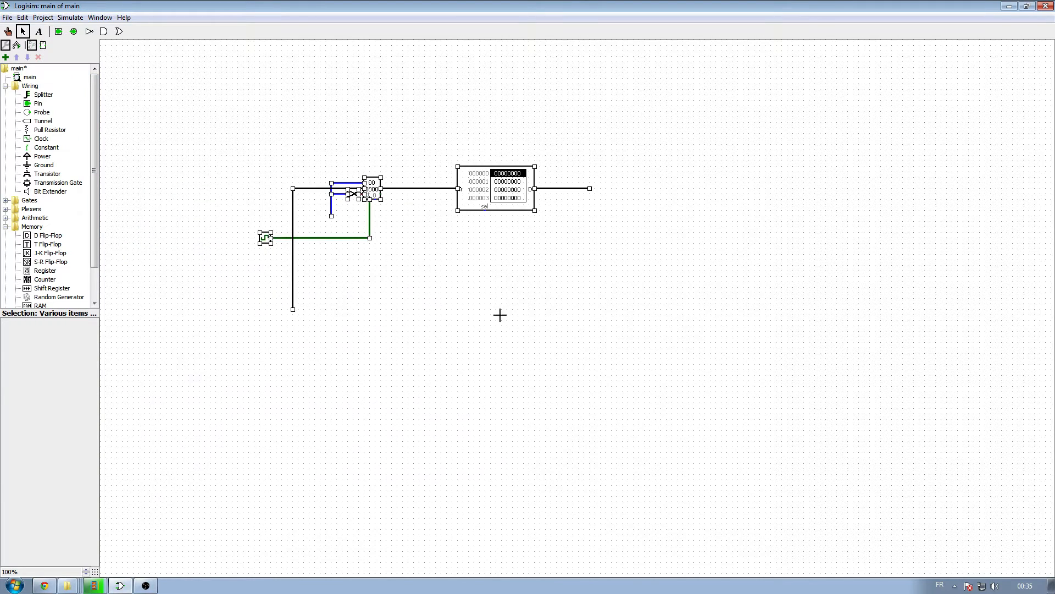
{"action": "left_click", "coordinate": [555, 335]}
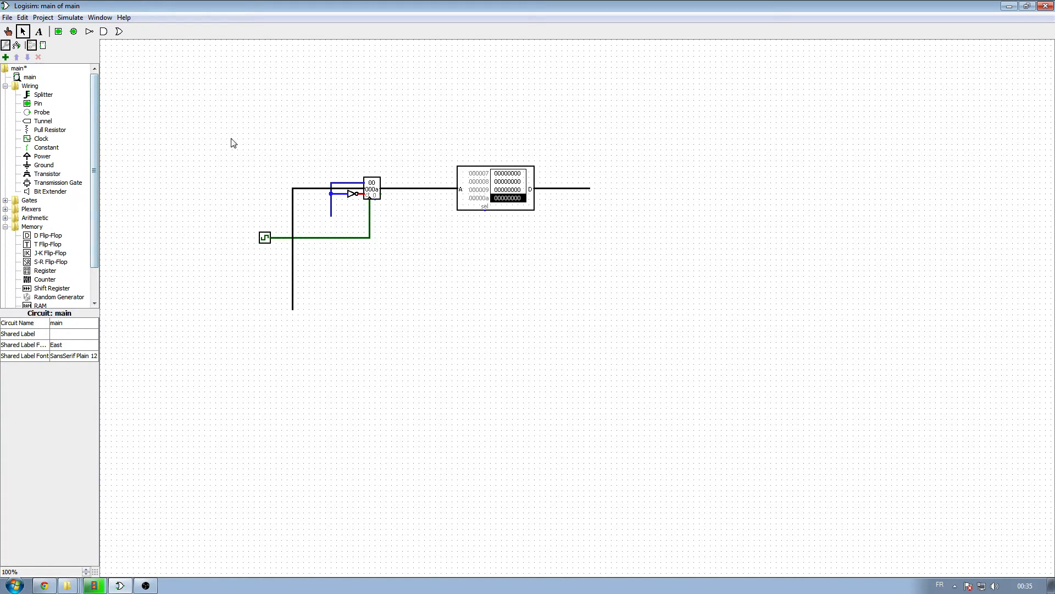
Wire the counter's clear input to a new input pin placed directly above the clock
{"action": "left_click_drag", "start_coordinate": [374, 199], "coordinate": [375, 216]}
{"action": "left_click_drag", "start_coordinate": [377, 216], "coordinate": [287, 226]}
{"action": "key", "text": "ctrl+z"}
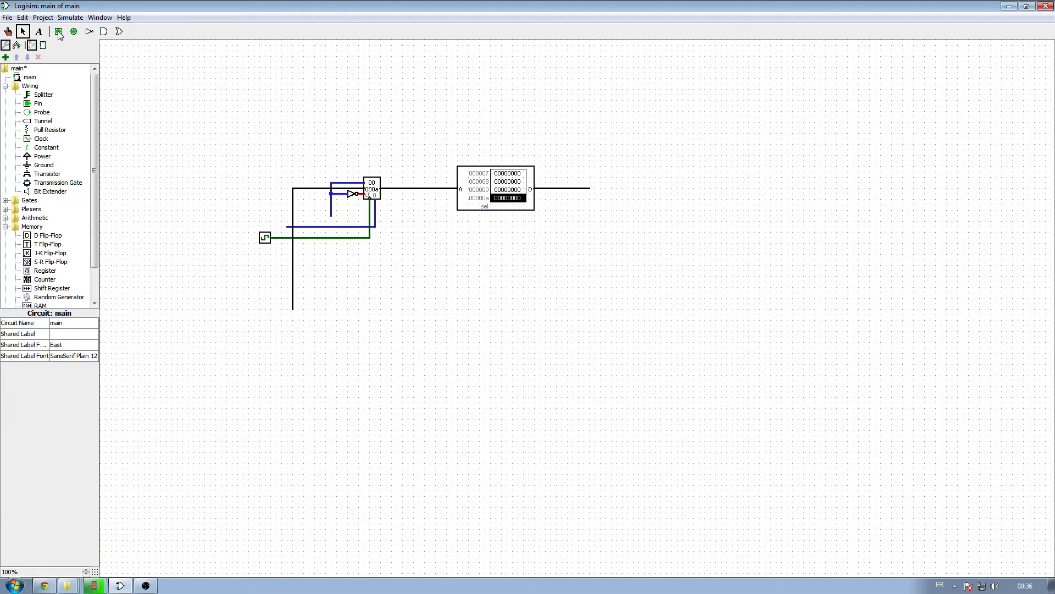
{"action": "left_click", "coordinate": [58, 32]}
{"action": "left_click", "coordinate": [286, 228]}
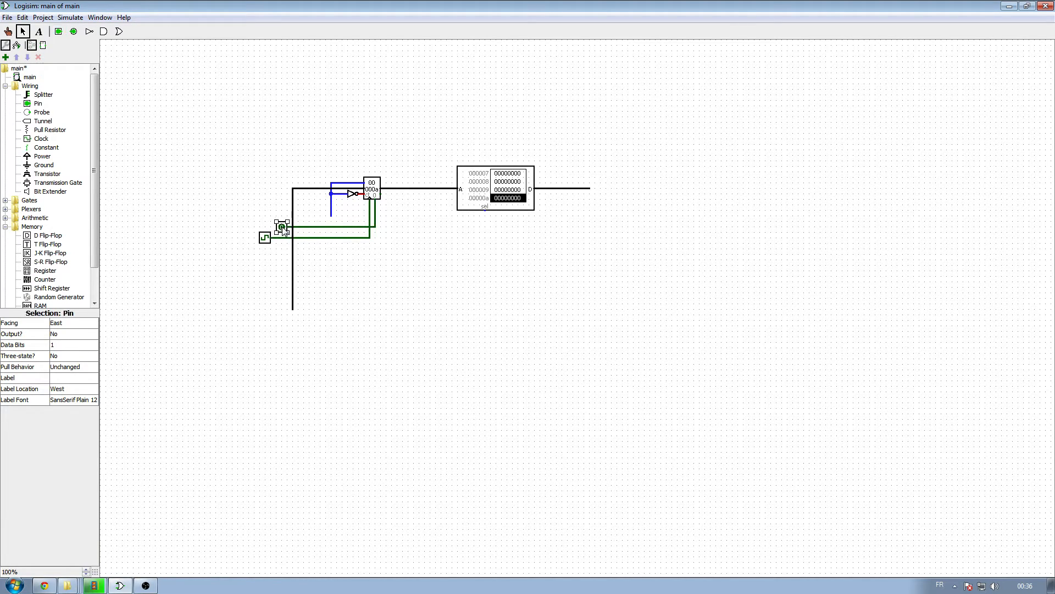
{"action": "left_click_drag", "start_coordinate": [282, 226], "coordinate": [265, 226]}
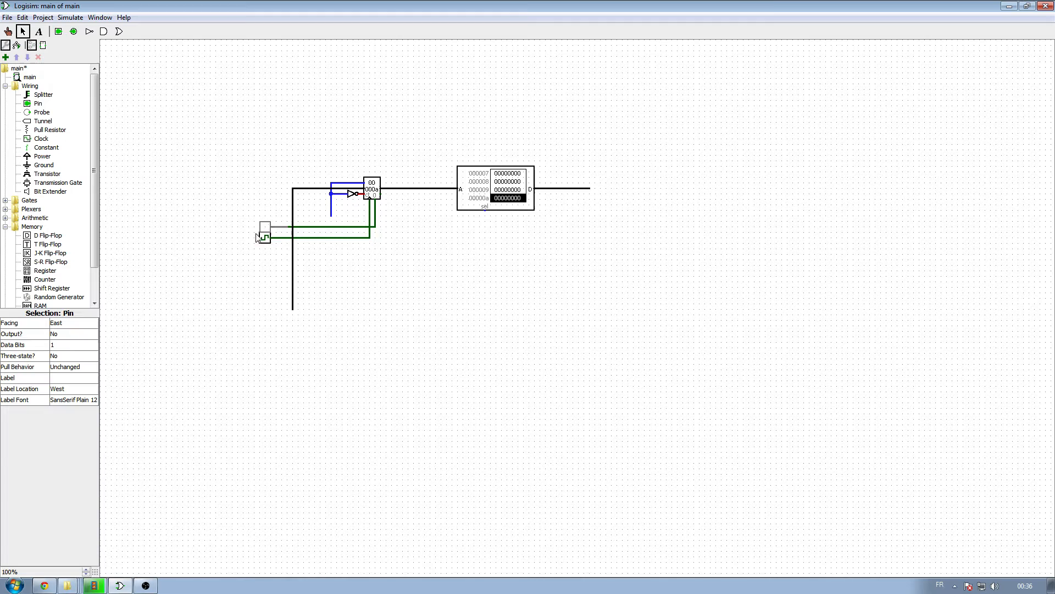
Label the input pin above the clock RESET
{"action": "left_click", "coordinate": [79, 376]}
{"action": "type", "text": "RESET"}
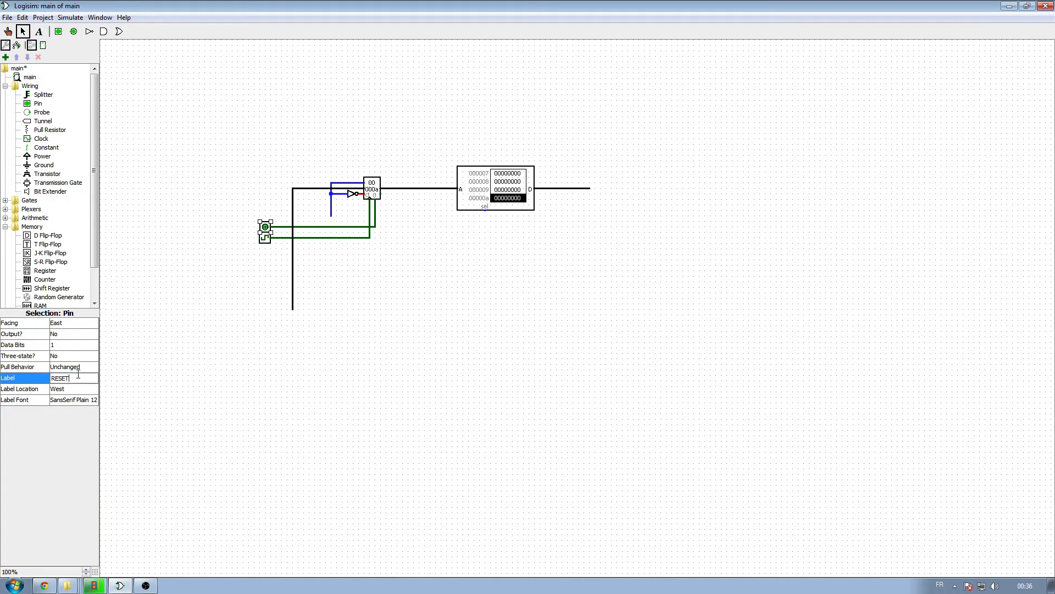
{"action": "key", "text": "Return"}
{"action": "left_click", "coordinate": [361, 395]}
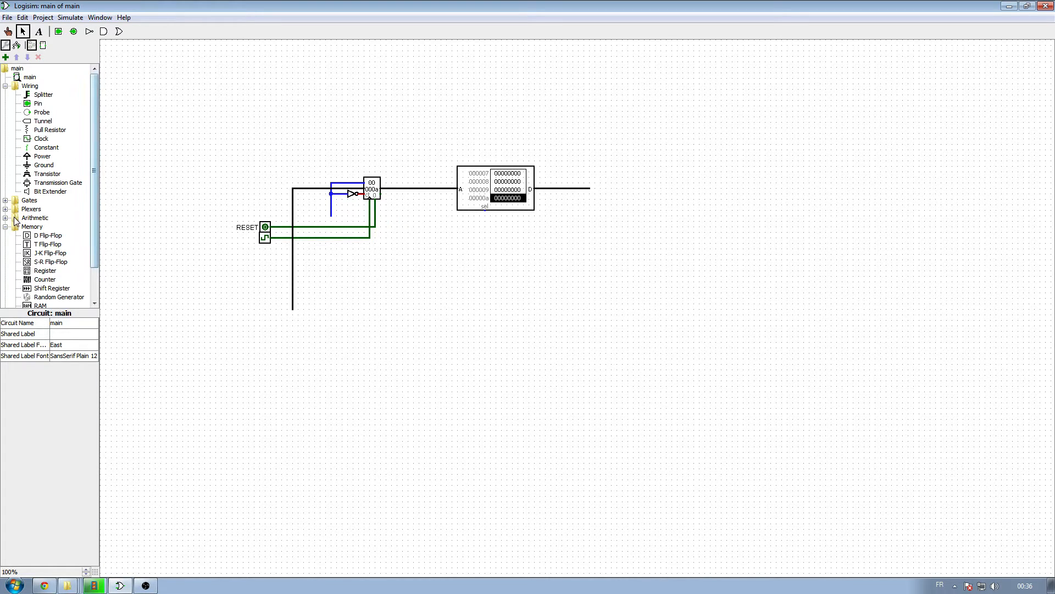
{"action": "left_click", "coordinate": [5, 226]}
{"action": "left_click", "coordinate": [5, 86]}
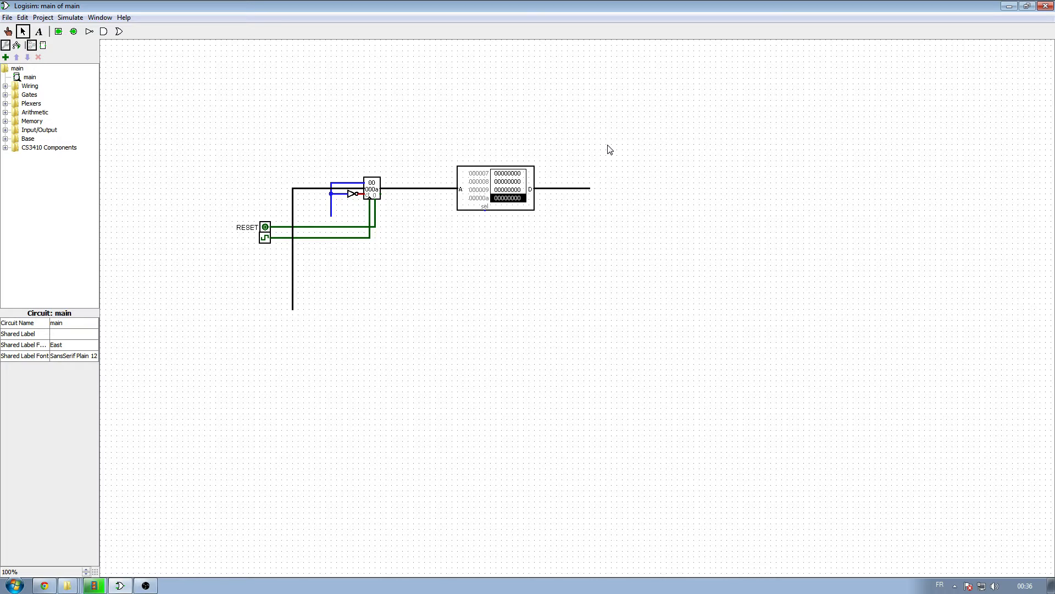
{"action": "left_click", "coordinate": [6, 86]}
{"action": "left_click", "coordinate": [42, 97]}
{"action": "left_click", "coordinate": [652, 348]}
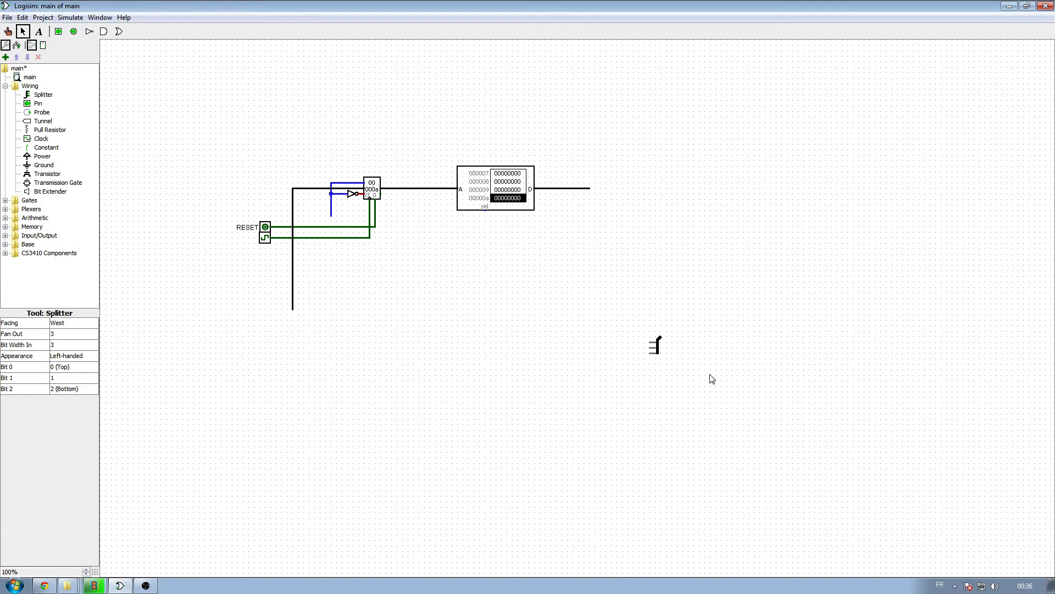
{"action": "left_click", "coordinate": [655, 350]}
{"action": "key", "text": "Delete"}
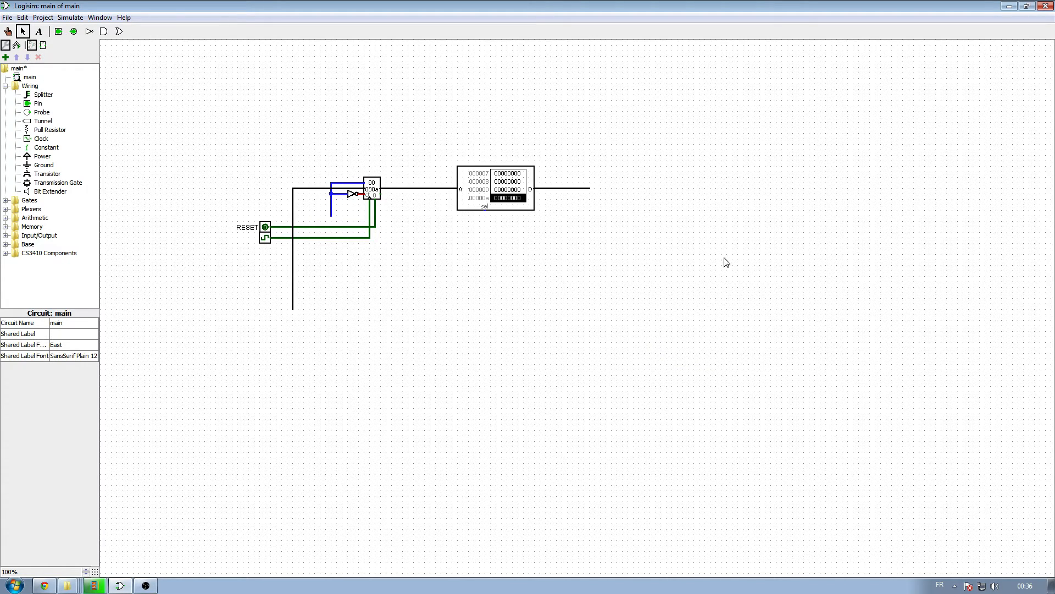